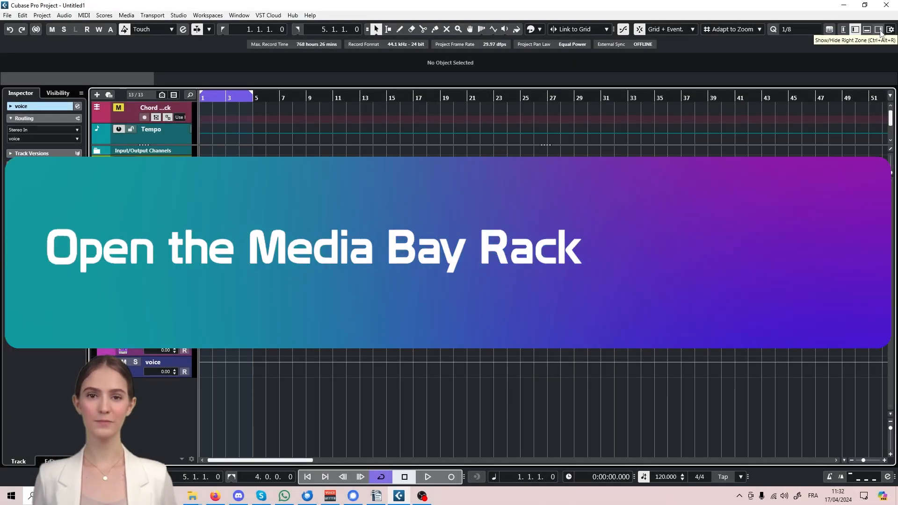
- Show the Media rack with its category tiles in the Right Zone beside the tracks
click(880, 30)
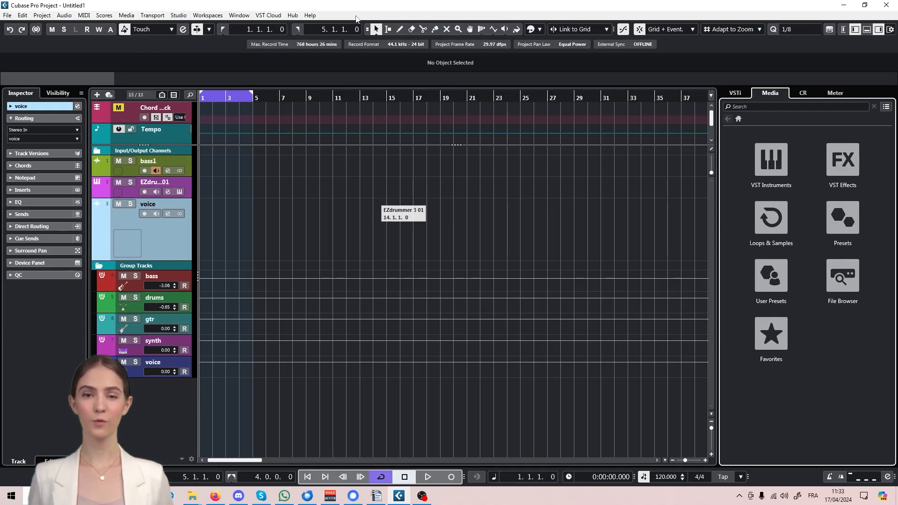
key(F5)
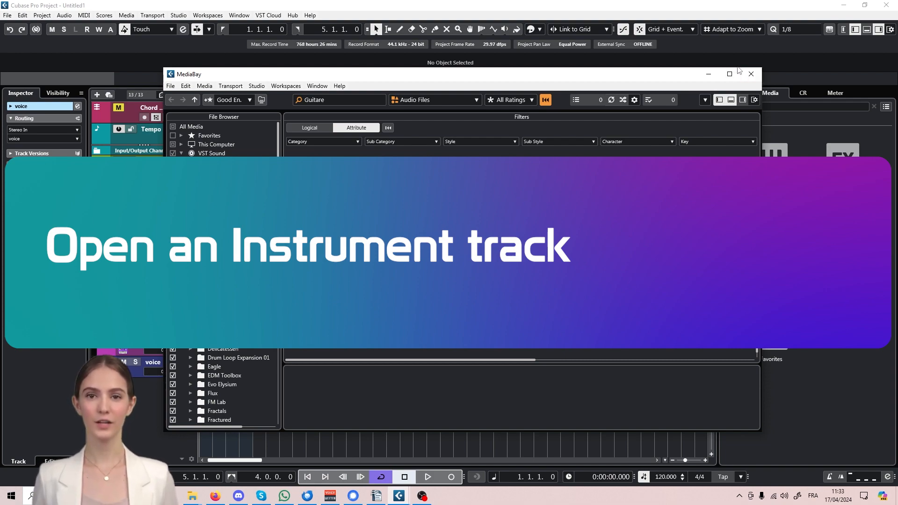
click(751, 74)
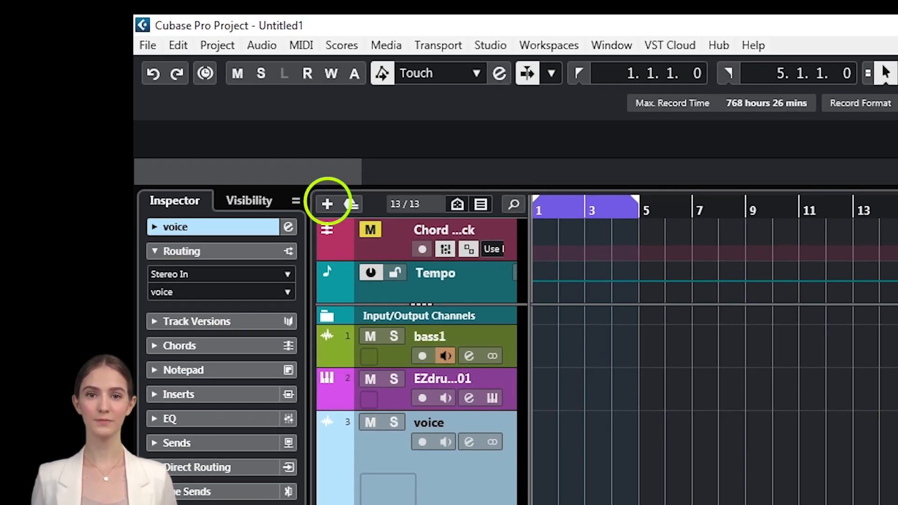
click(329, 203)
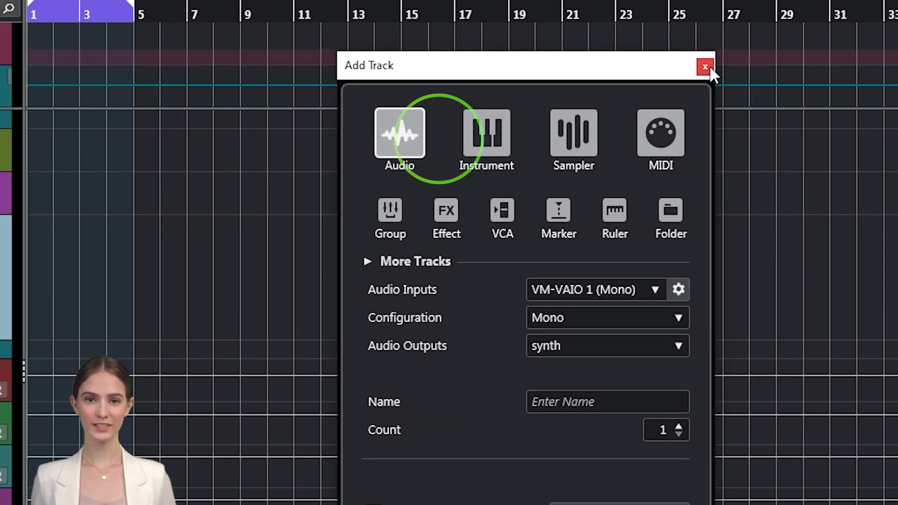
click(655, 67)
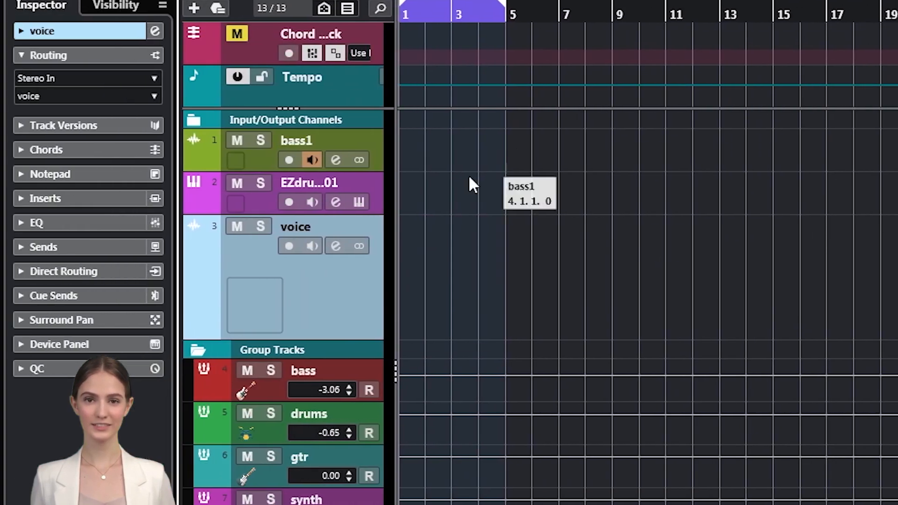
right_click(325, 282)
mouse_move(394, 302)
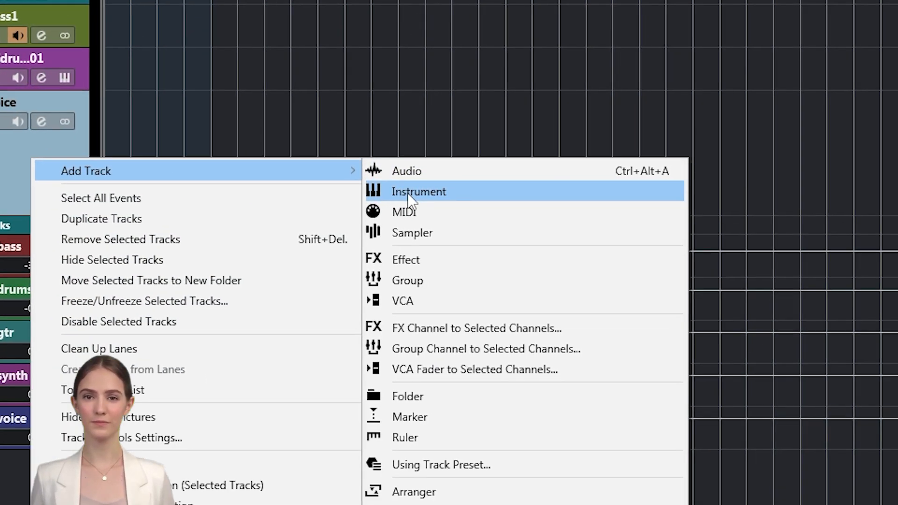
click(706, 317)
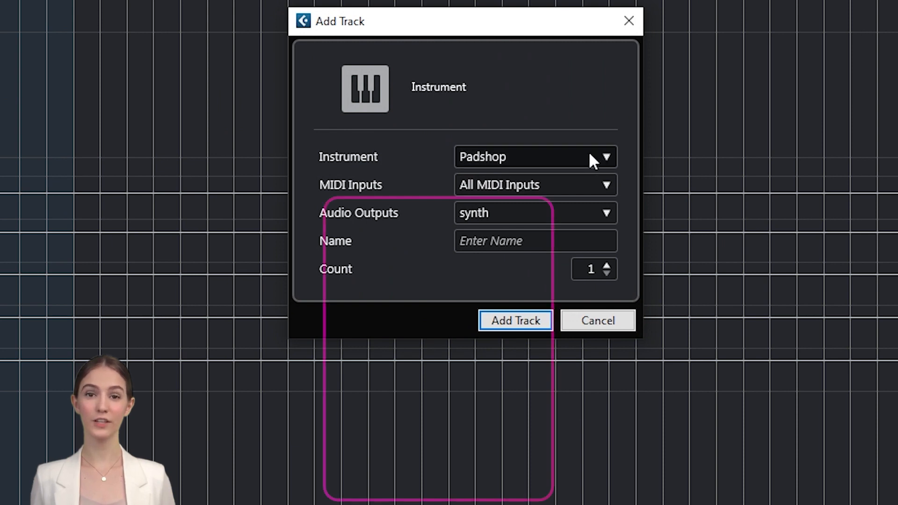
click(605, 159)
scroll(470, 255, up, 5)
scroll(456, 285, down, 10)
scroll(428, 283, up, 10)
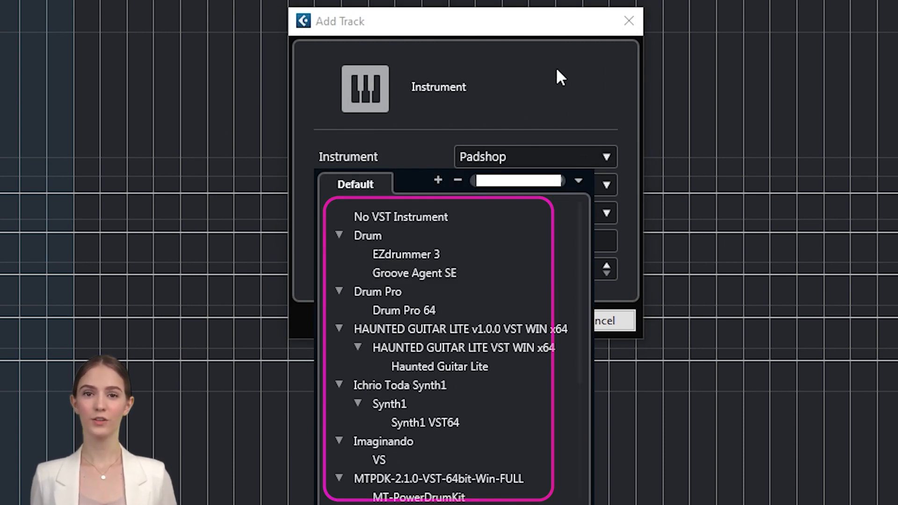
click(561, 84)
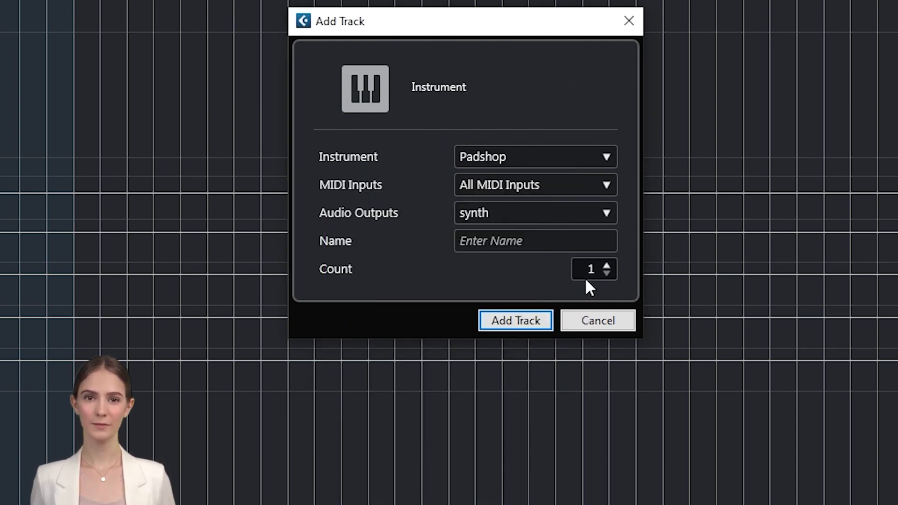
click(598, 321)
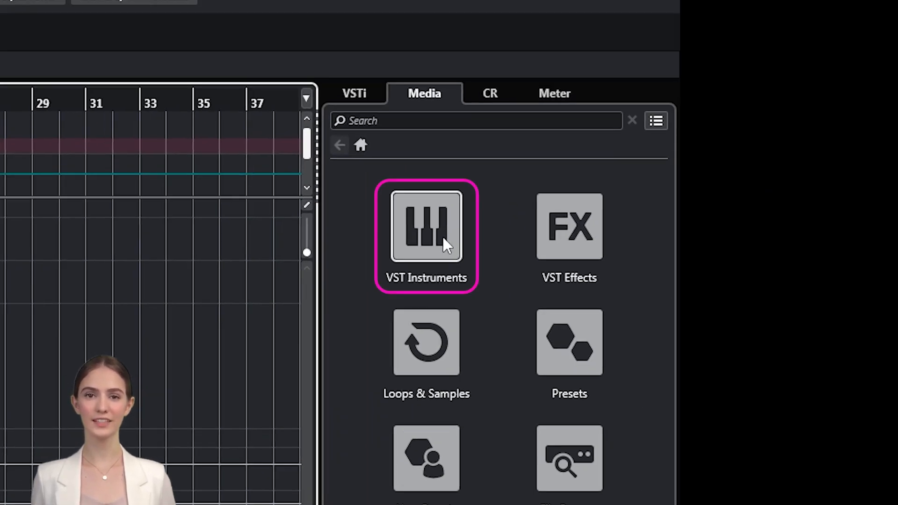
- Snapshot a thumbnail for BBC Symphony Orchestra in VST Instruments and add it as an instrument track
click(442, 235)
scroll(537, 304, down, 10)
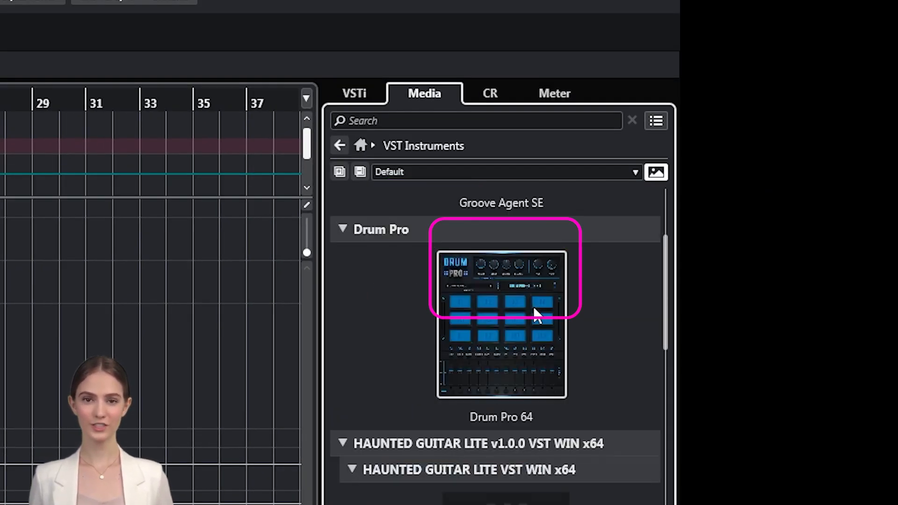
scroll(515, 323, down, 8)
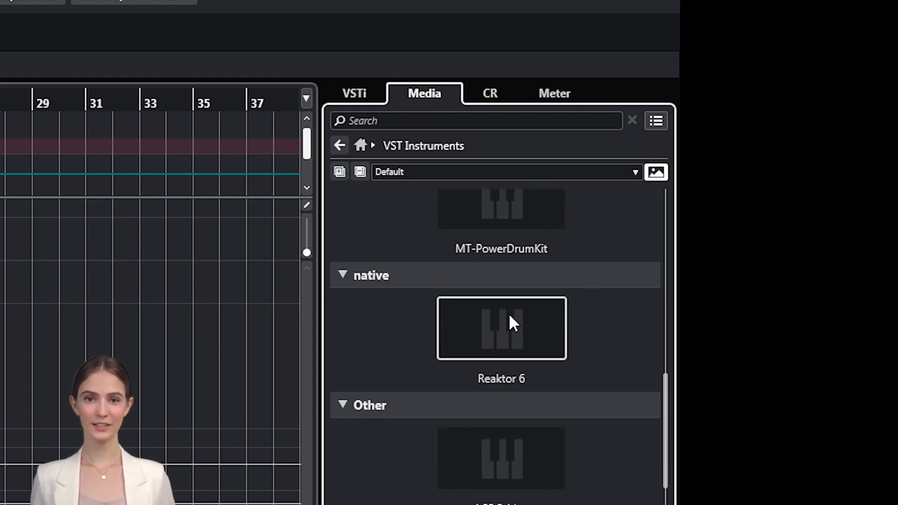
scroll(510, 316, up, 4)
scroll(509, 313, up, 3)
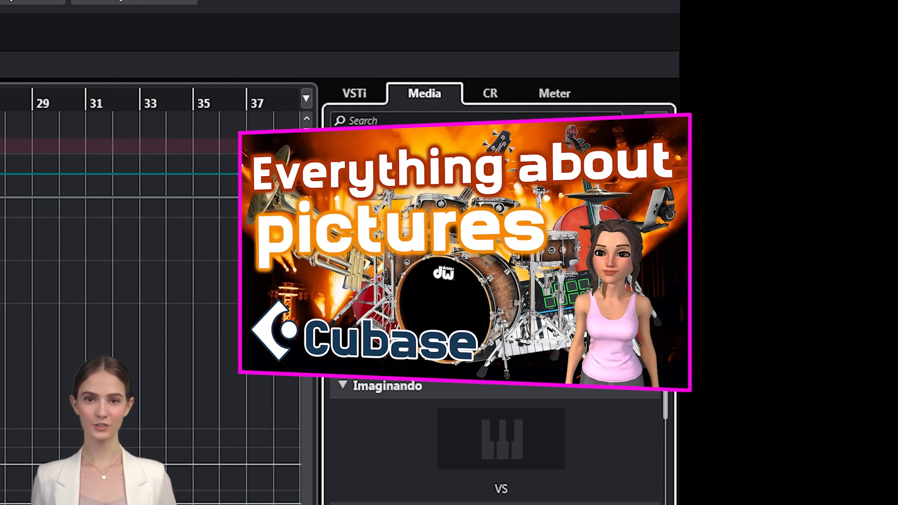
scroll(509, 313, up, 3)
scroll(509, 313, up, 5)
scroll(509, 313, down, 5)
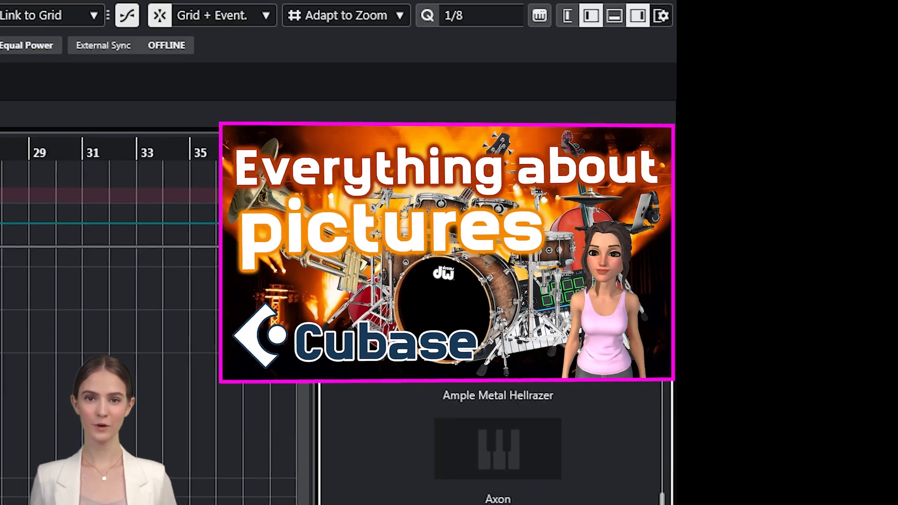
scroll(509, 328, down, 10)
click(517, 341)
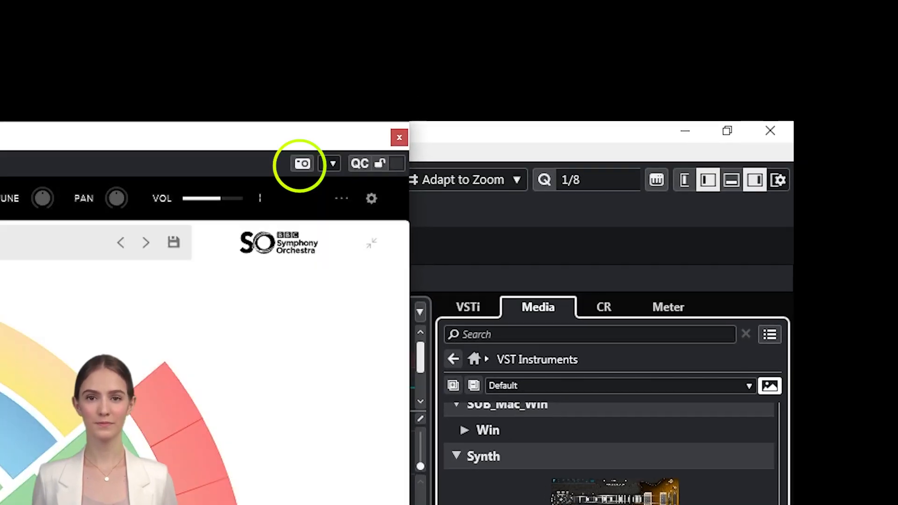
click(302, 164)
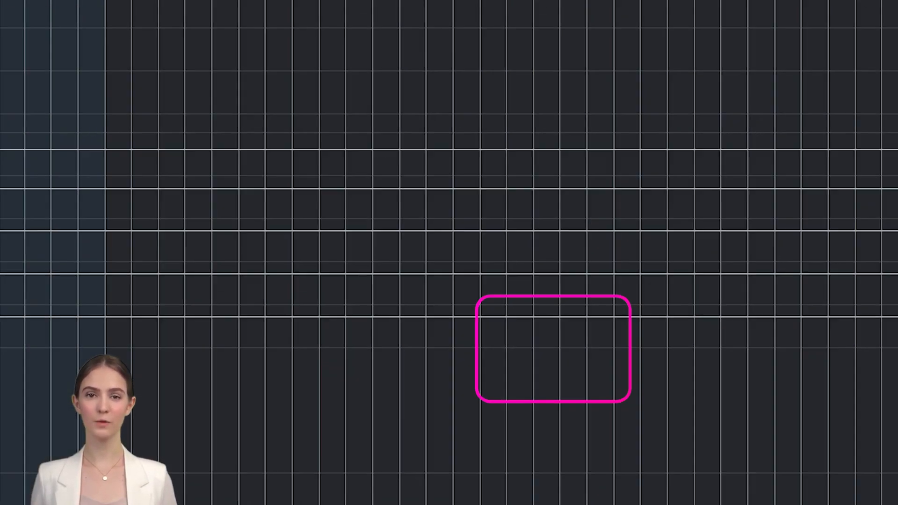
drag(467, 282, 381, 377)
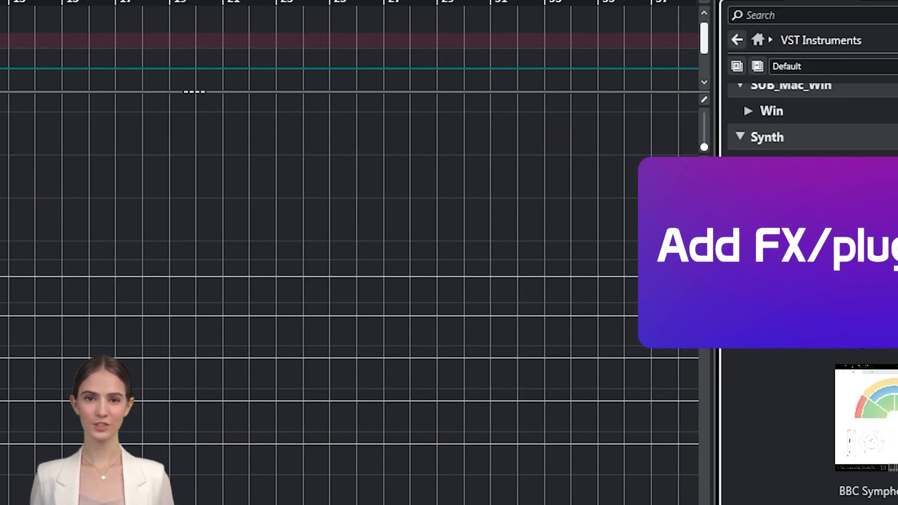
- Drag MultiTap Delay from the VST Effects browser onto the bass1 track
click(351, 168)
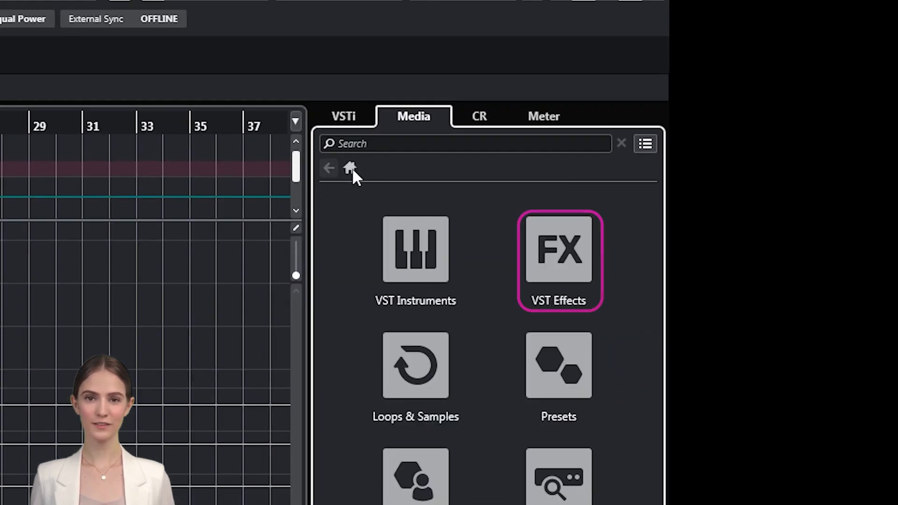
click(580, 269)
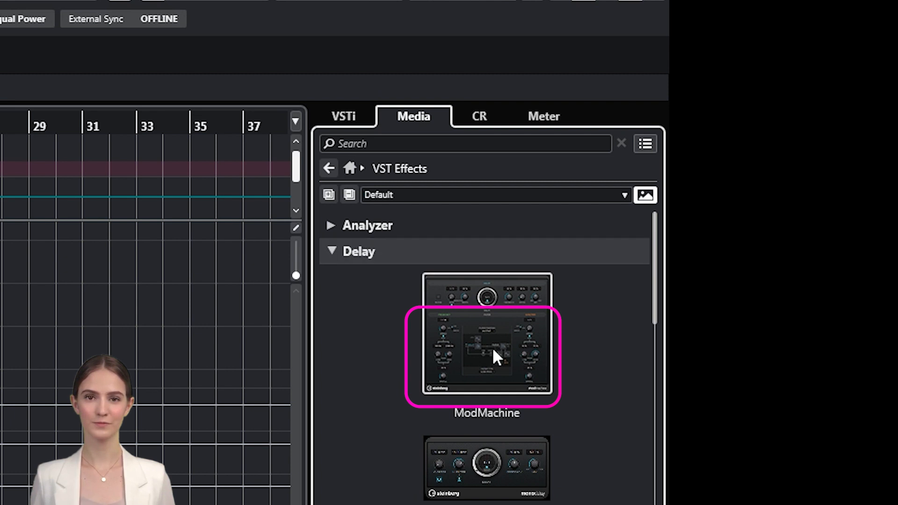
scroll(491, 468, down, 3)
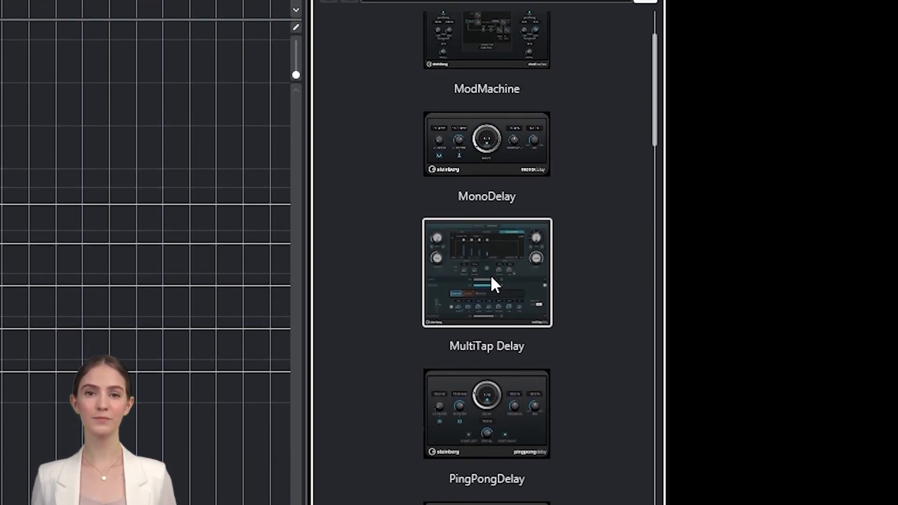
drag(492, 277, 0, 114)
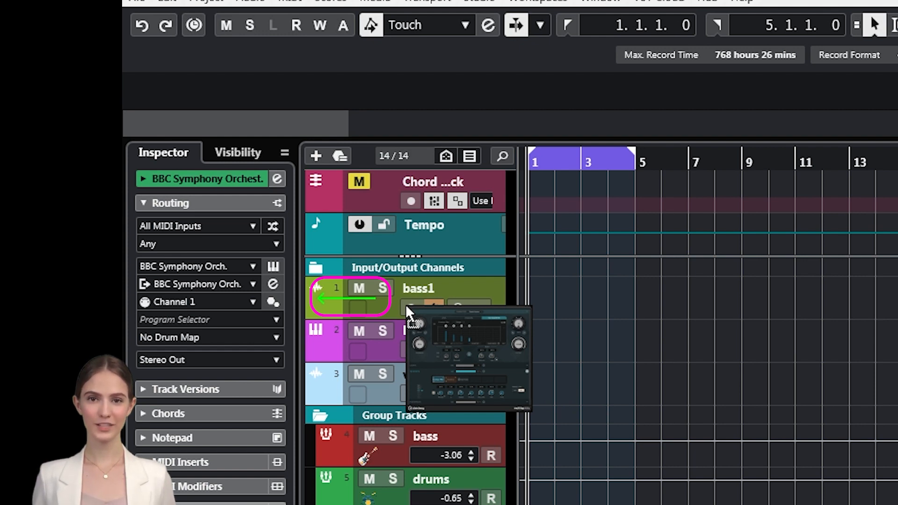
drag(406, 304, 405, 304)
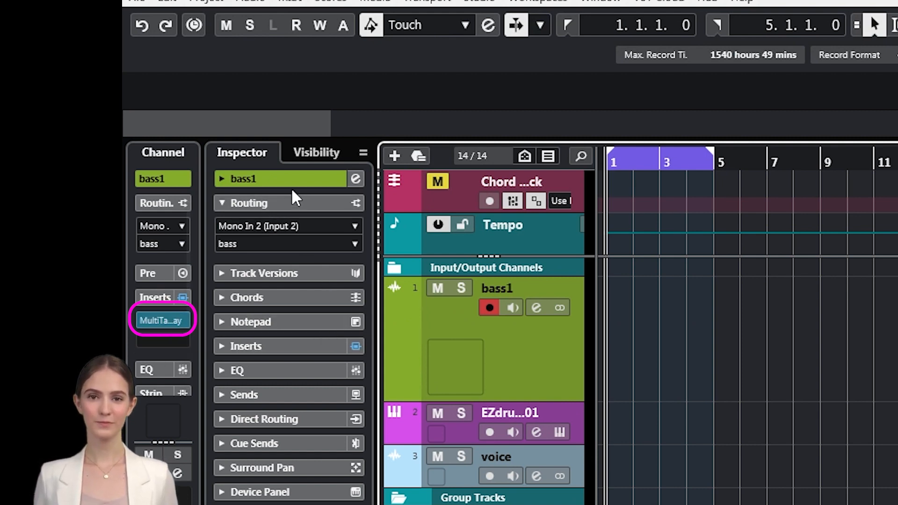
- Confirm MultiTapDelay in bass1's Inspector inserts and open its channel settings
click(223, 178)
click(224, 459)
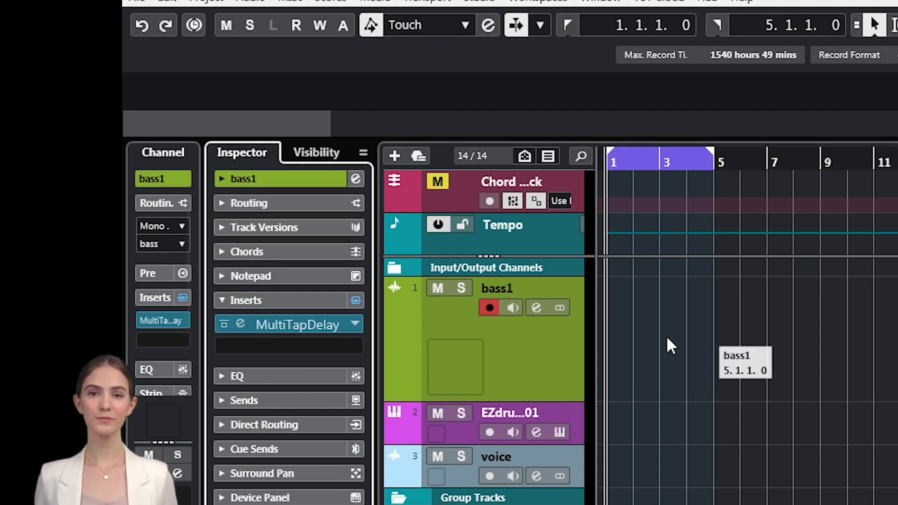
click(536, 307)
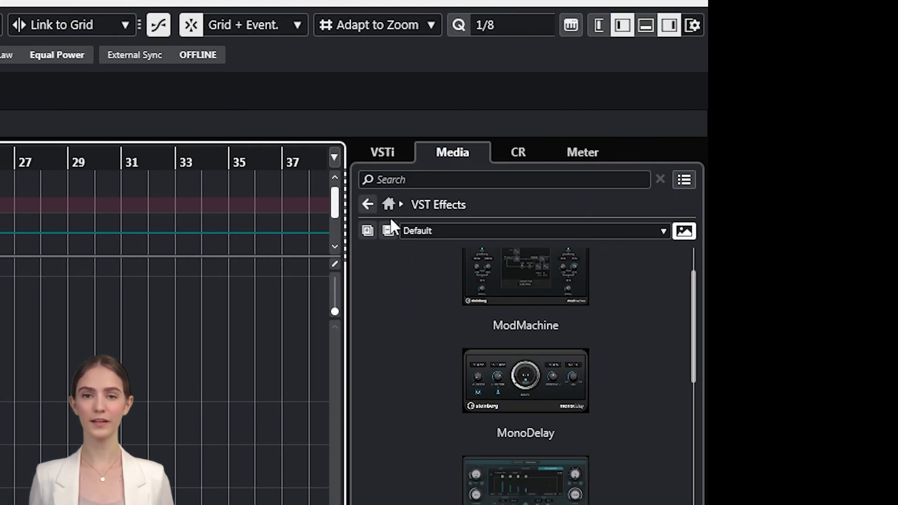
- Create a sampler track from Cinema - Atmos 10 in Loops & Samples > Blockbuster
click(390, 205)
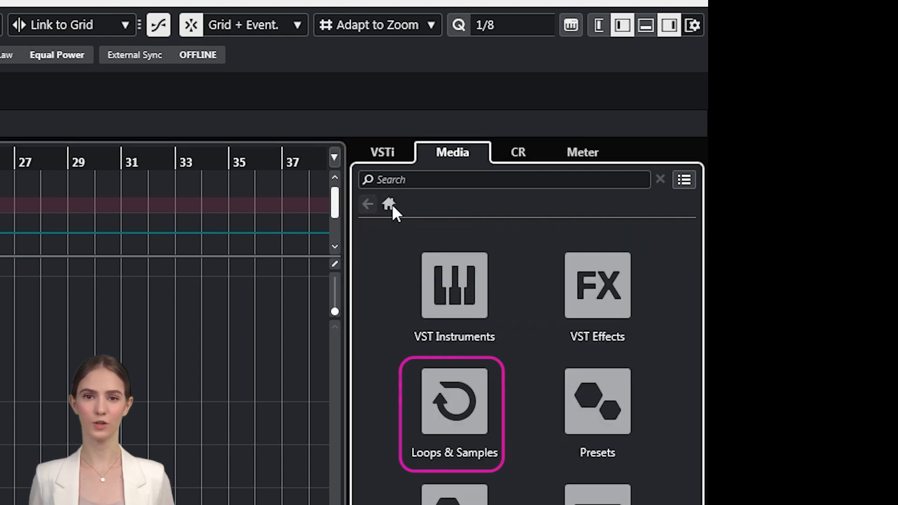
click(463, 422)
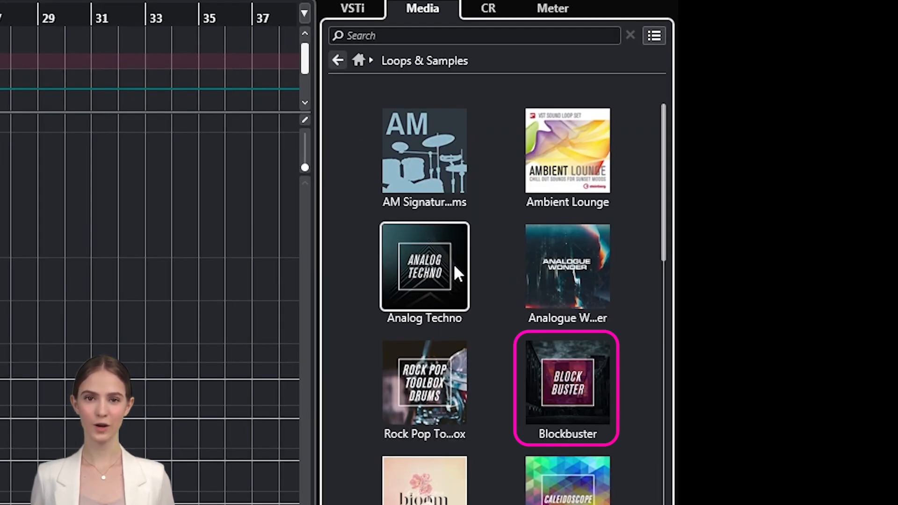
click(567, 347)
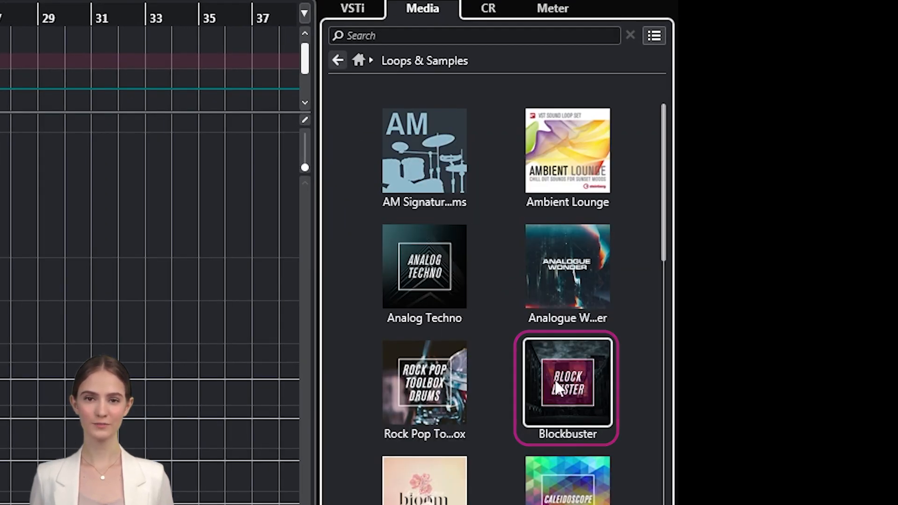
scroll(444, 234, down, 8)
scroll(445, 257, down, 10)
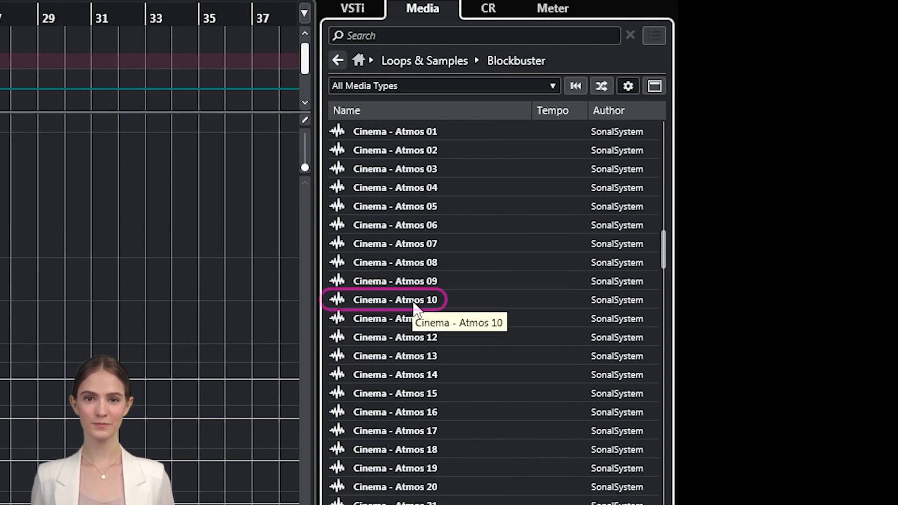
click(416, 302)
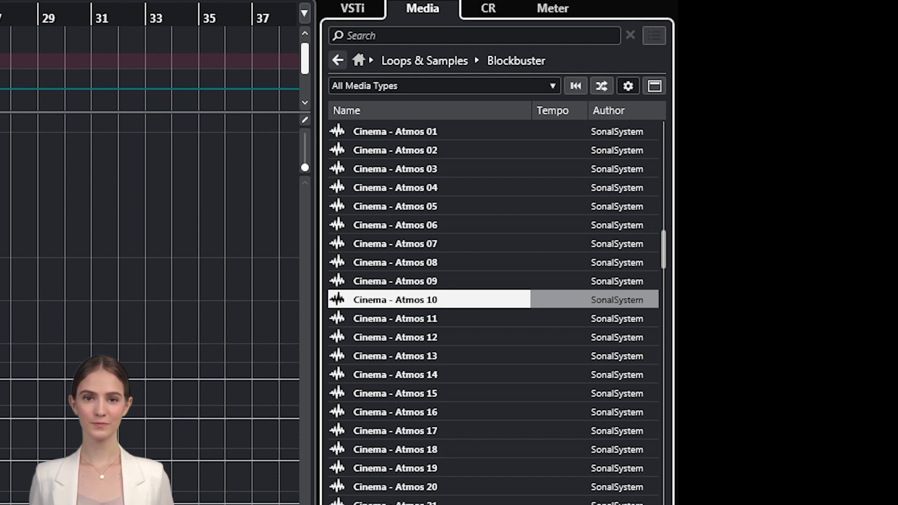
right_click(391, 299)
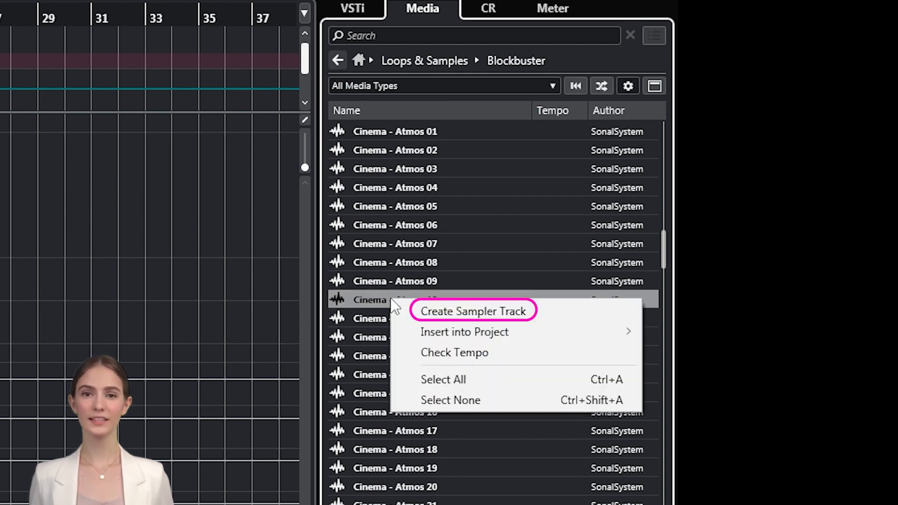
click(460, 312)
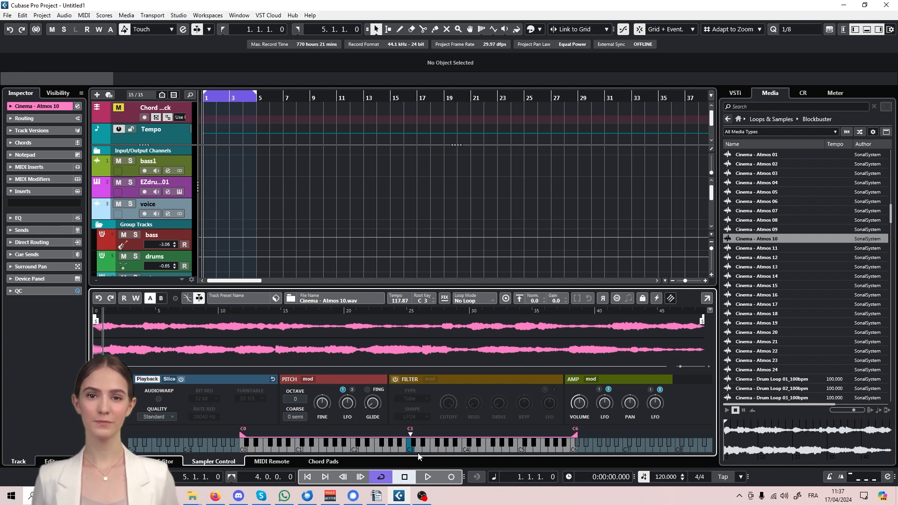
- Audition the loaded sample, then enable Auto Play for previewing Blockbuster loops
click(418, 447)
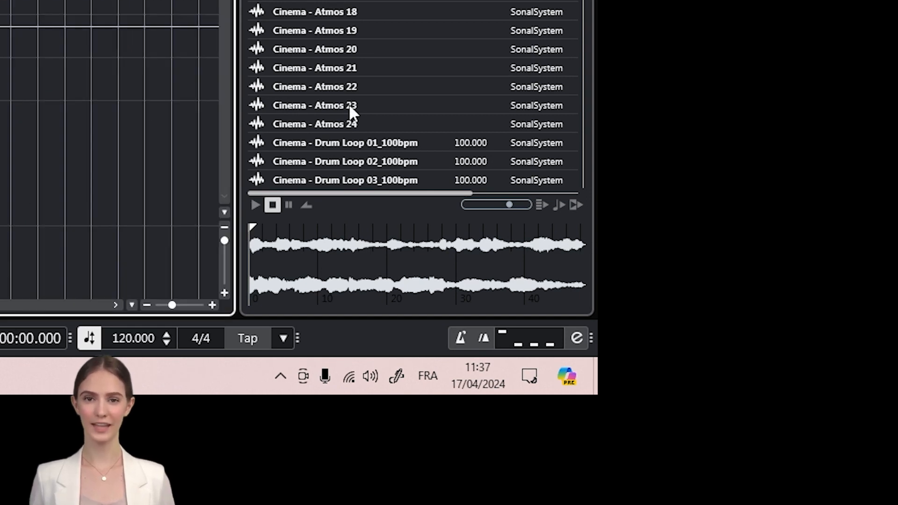
scroll(349, 111, down, 5)
scroll(412, 95, down, 3)
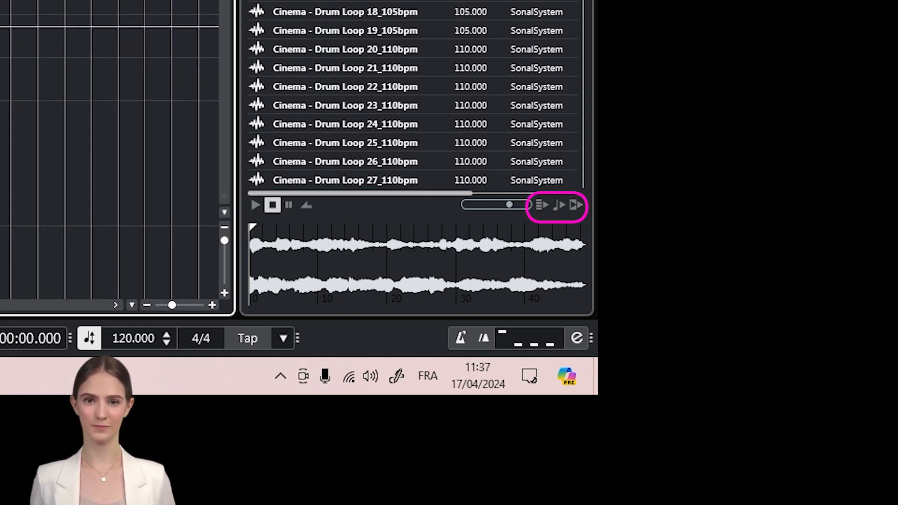
scroll(412, 96, up, 15)
scroll(411, 96, up, 3)
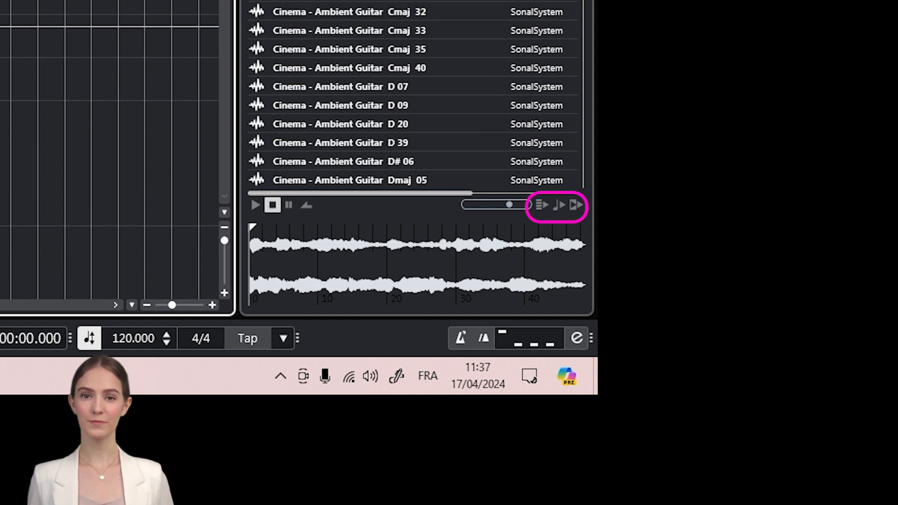
click(411, 2)
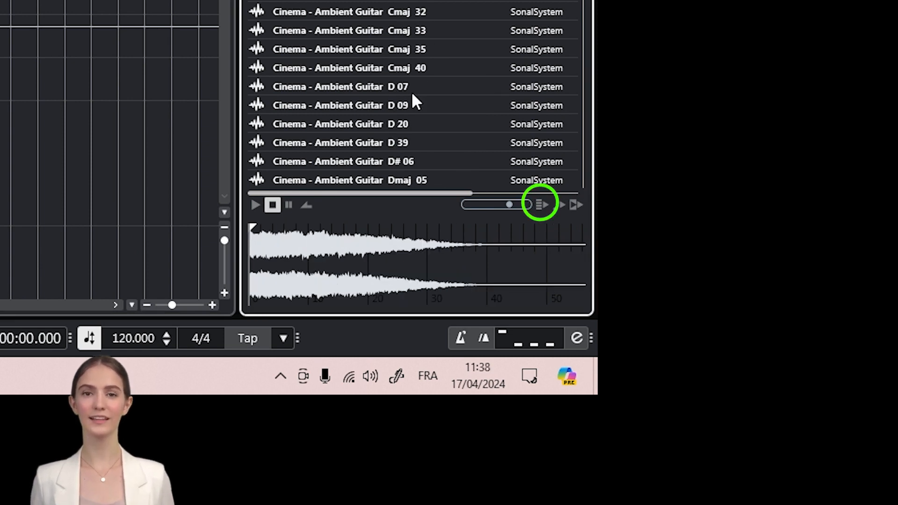
click(549, 210)
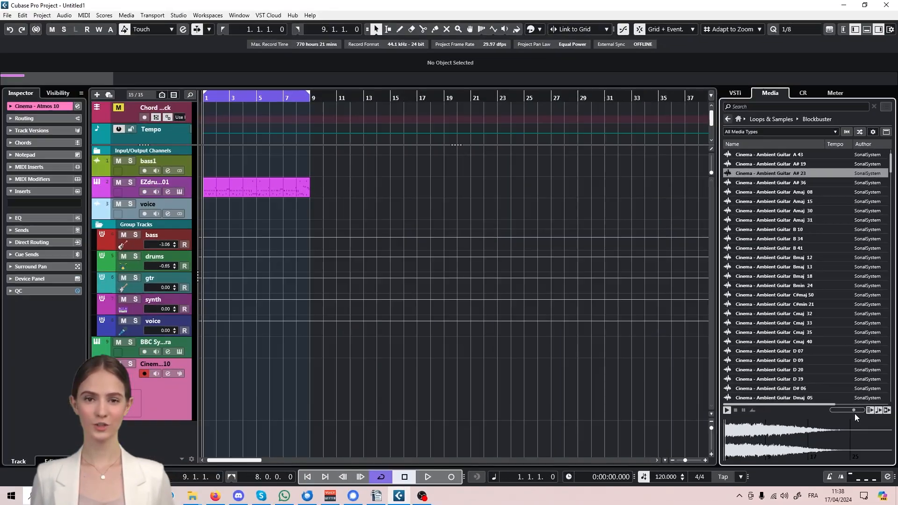
- Play the project from bar 5 with the preview volume slightly lowered, then stop
click(257, 98)
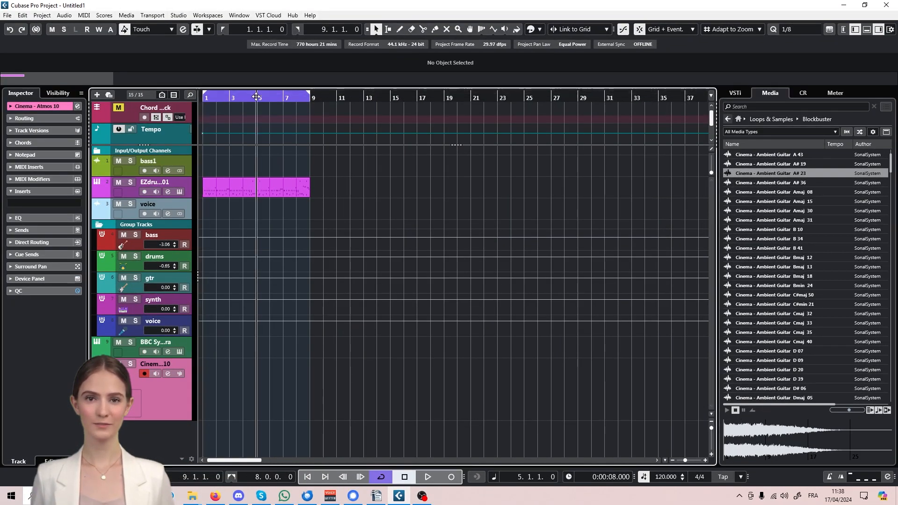
key(space)
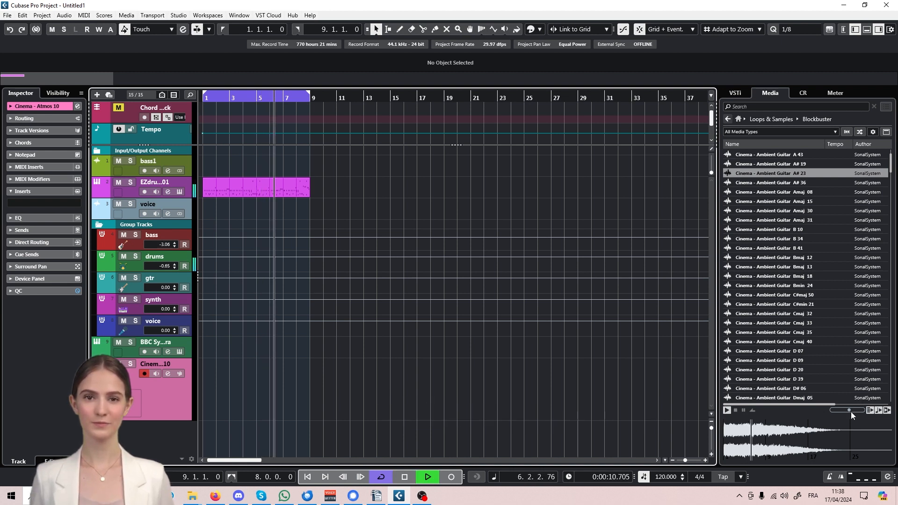
drag(849, 408, 845, 411)
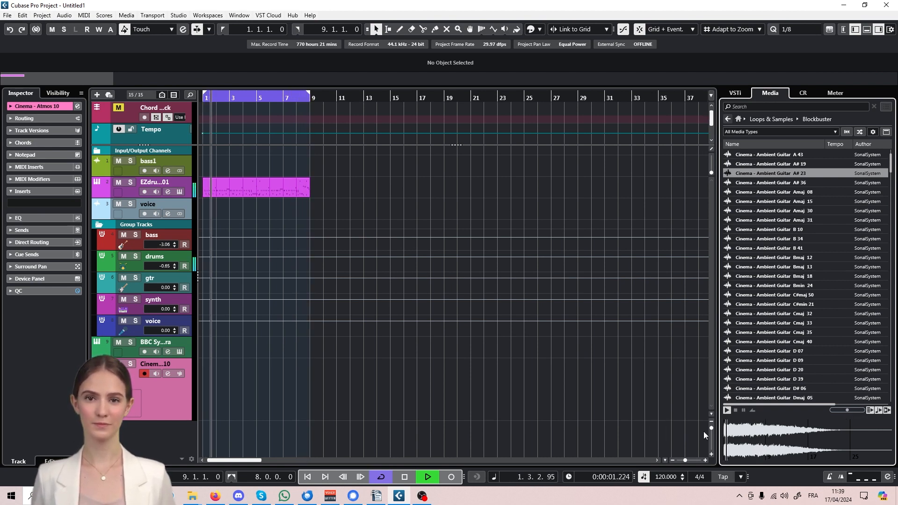
key(space)
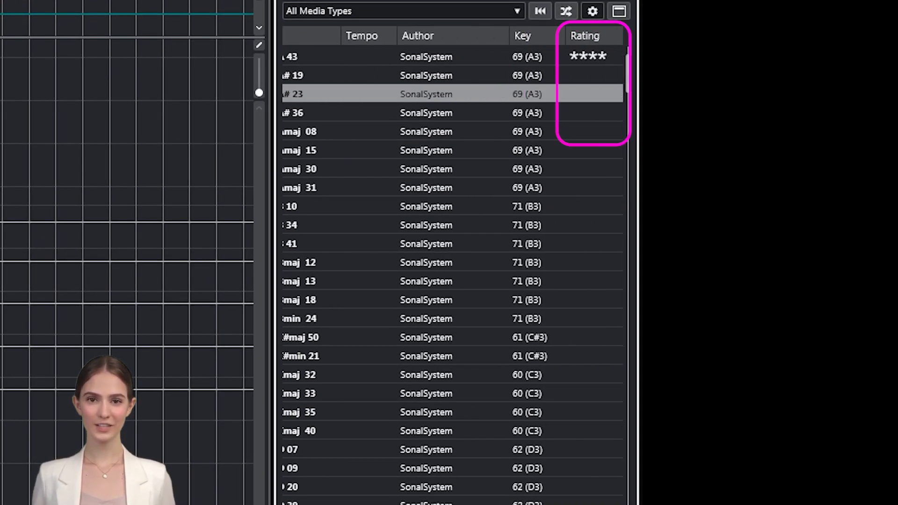
- Rate A# 19 four, A# 23 one, A# 36 three, Amaj 08 one, Amaj 15 two stars, rate Amaj 30, then sort by Rating, highest first
click(596, 83)
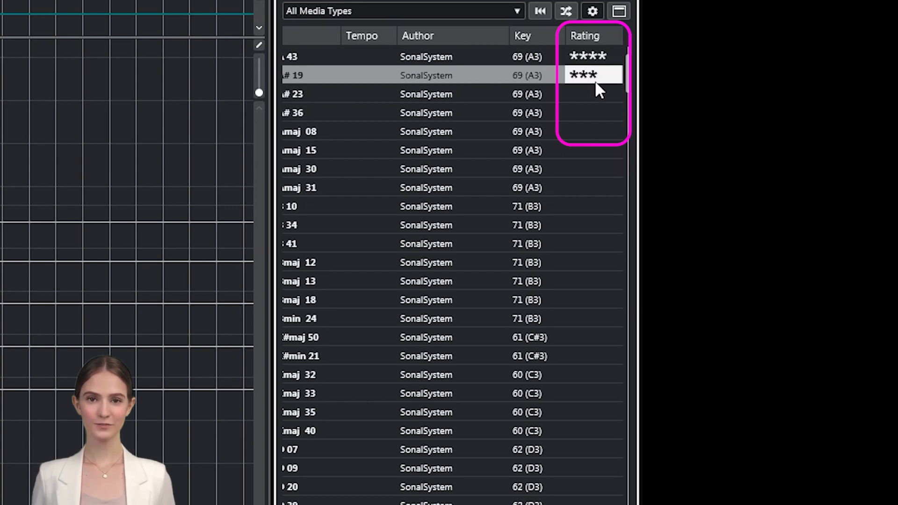
click(573, 96)
click(572, 114)
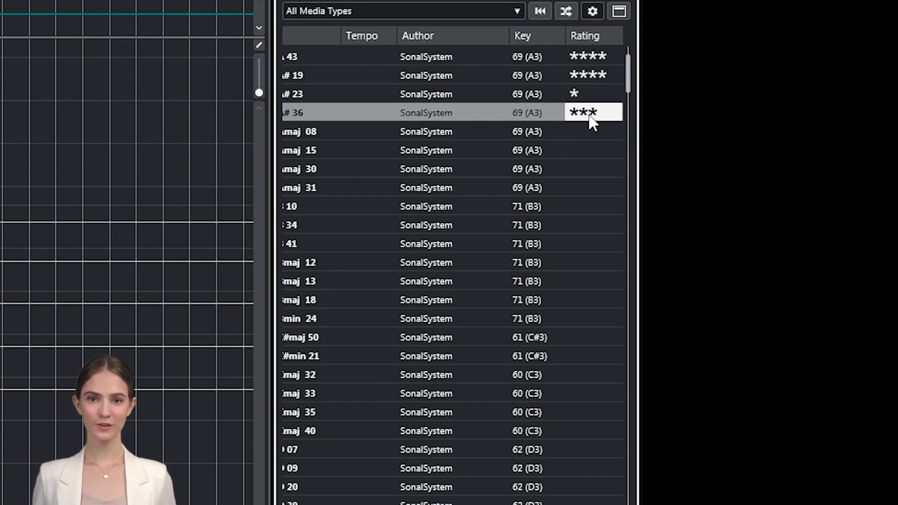
click(574, 133)
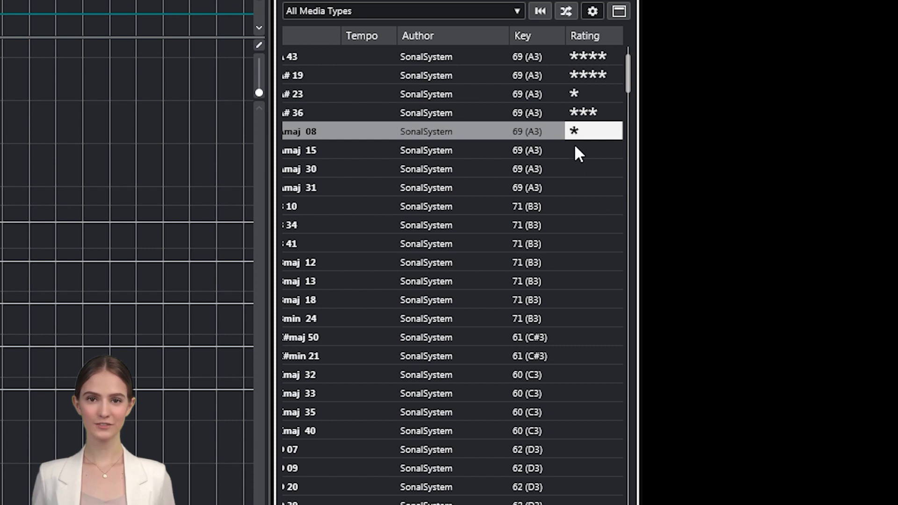
click(581, 149)
click(598, 170)
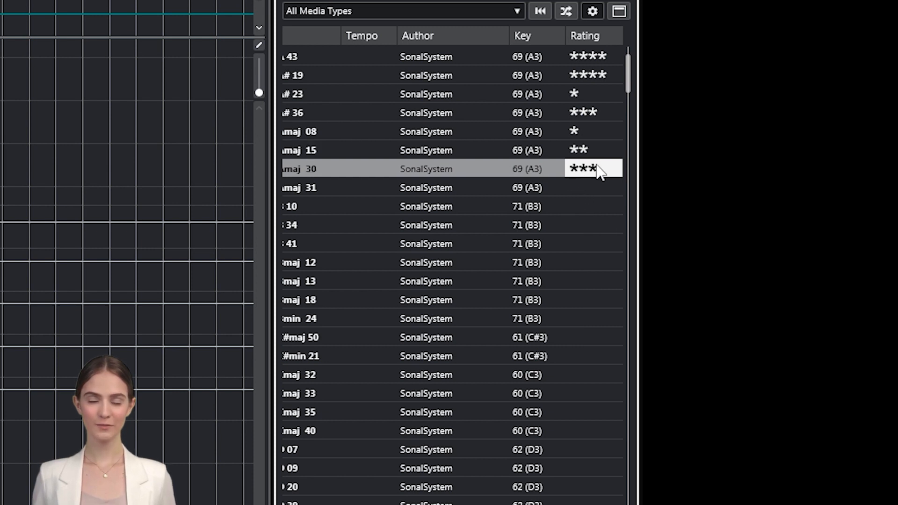
click(591, 38)
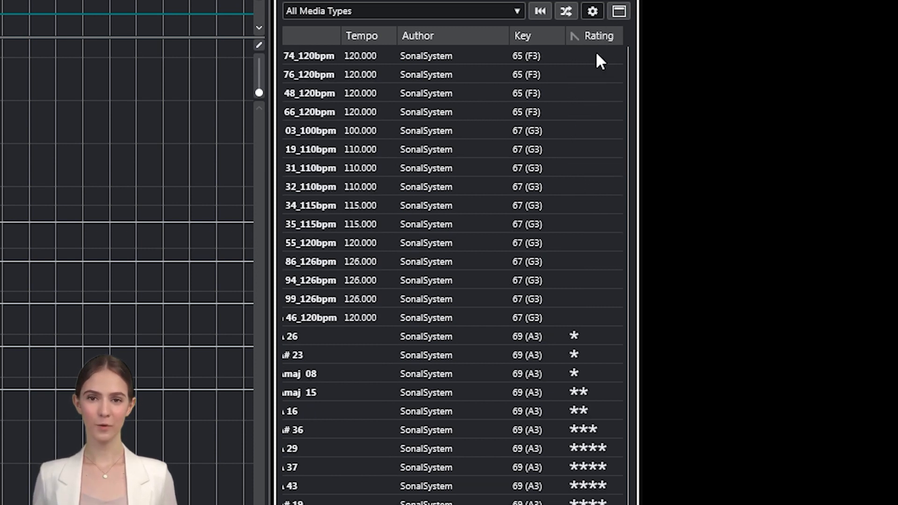
click(598, 35)
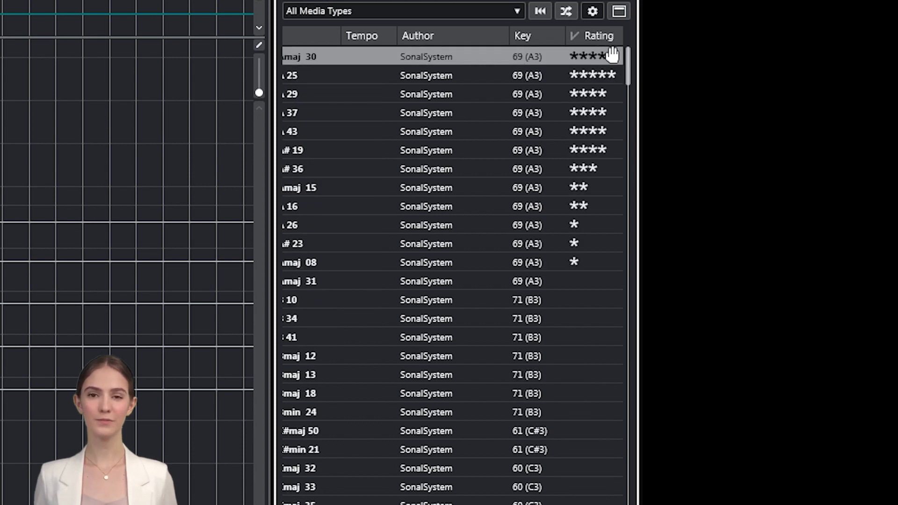